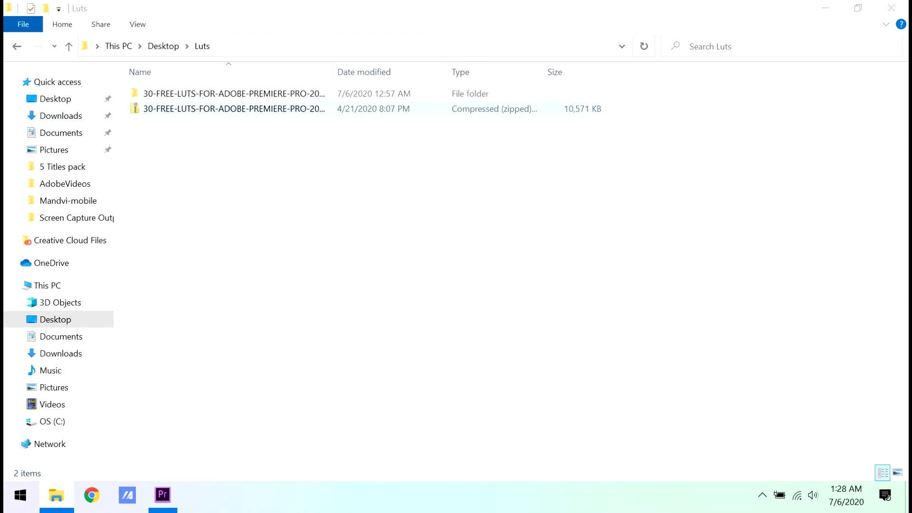
Open the 30-FREE-LUTS pack's inner folder of Cine cube files and select Cine-18-debarup.cube.
{"action": "double_click", "coordinate": [234, 94]}
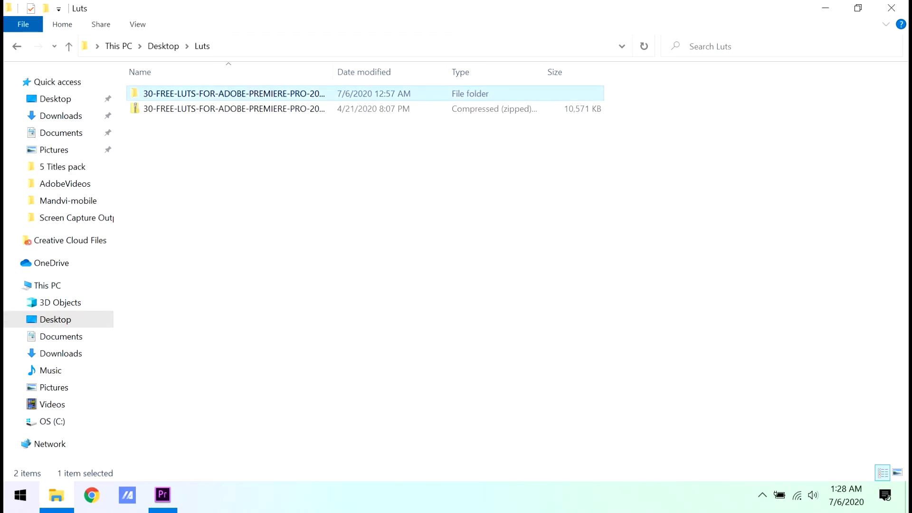
{"action": "double_click", "coordinate": [234, 94]}
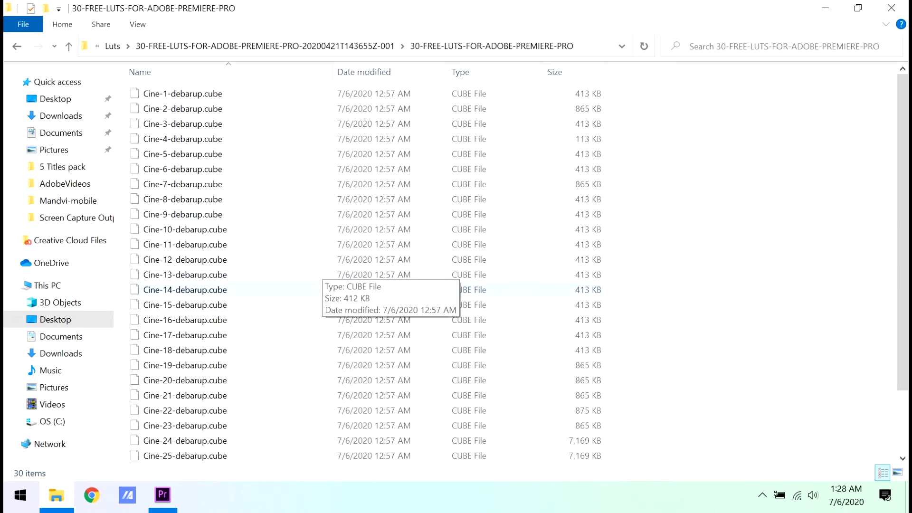
{"action": "left_click", "coordinate": [314, 350]}
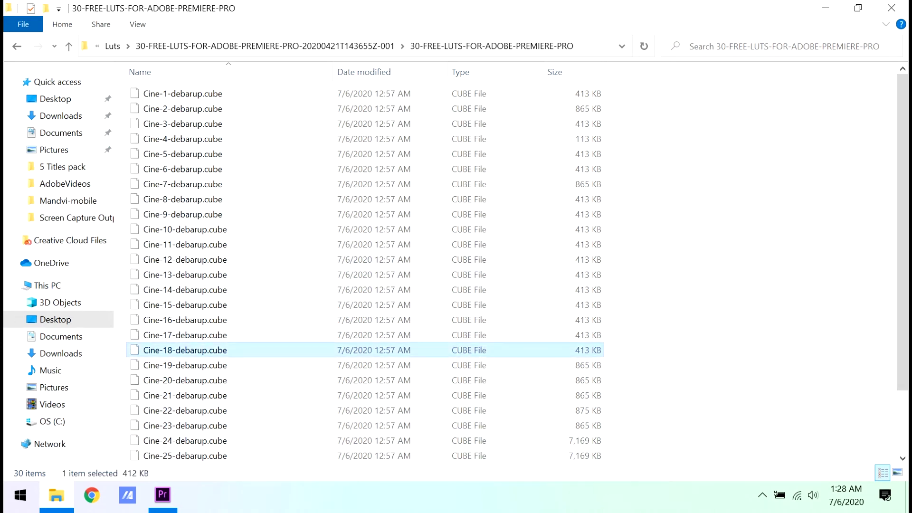
{"action": "left_click", "coordinate": [162, 495]}
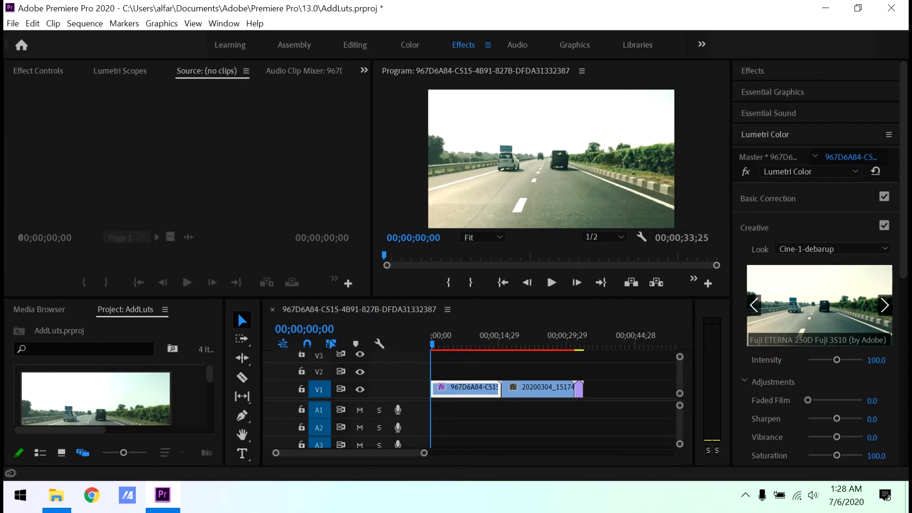
Move the playhead to the first road clip and change its look to Fuji ETERNA 250D Kodak 2395.
{"action": "left_click_drag", "start_coordinate": [432, 345], "coordinate": [579, 389]}
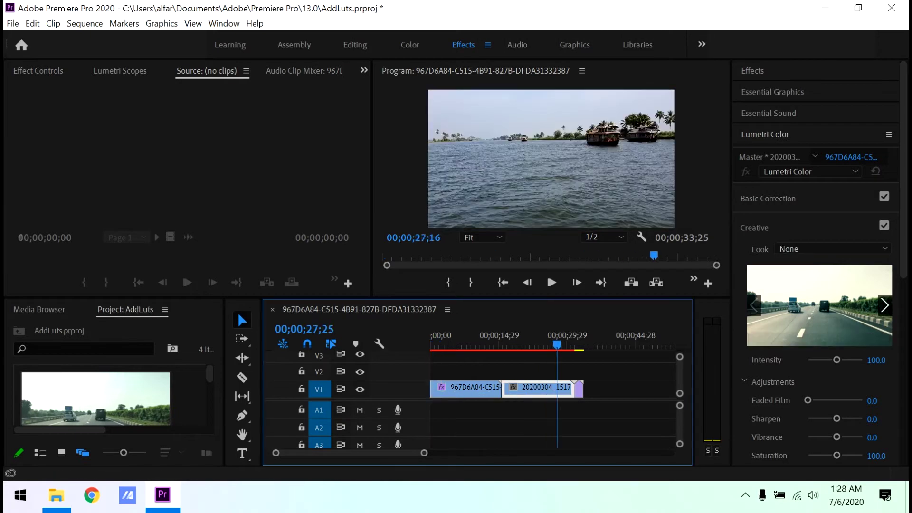
{"action": "left_click_drag", "start_coordinate": [579, 389], "coordinate": [476, 388]}
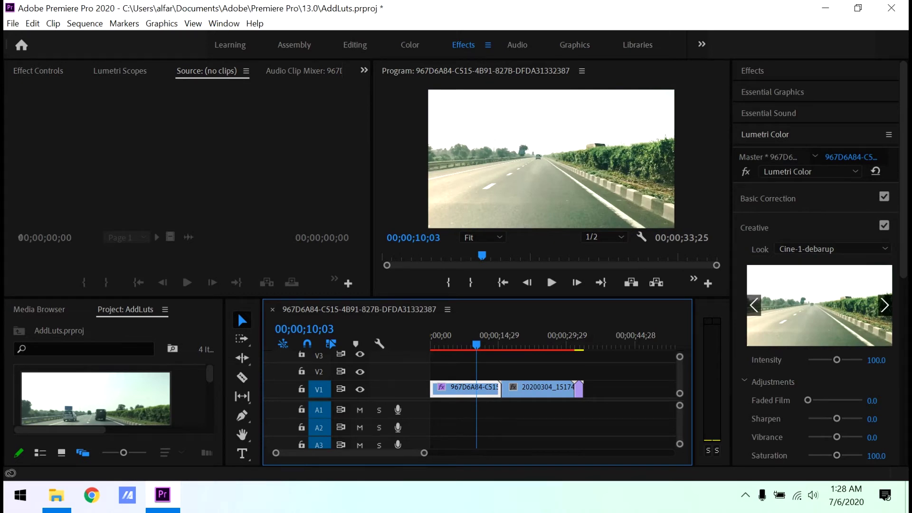
{"action": "left_click", "coordinate": [830, 249]}
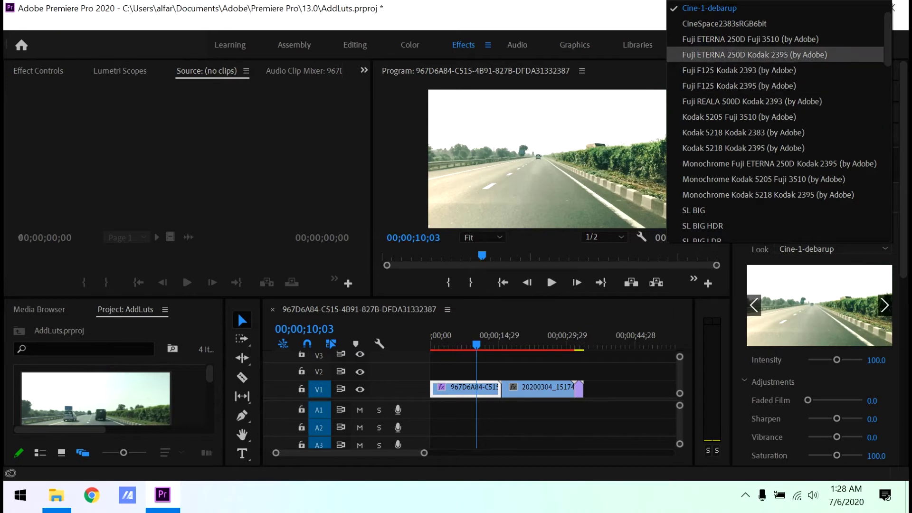
{"action": "left_click", "coordinate": [755, 55]}
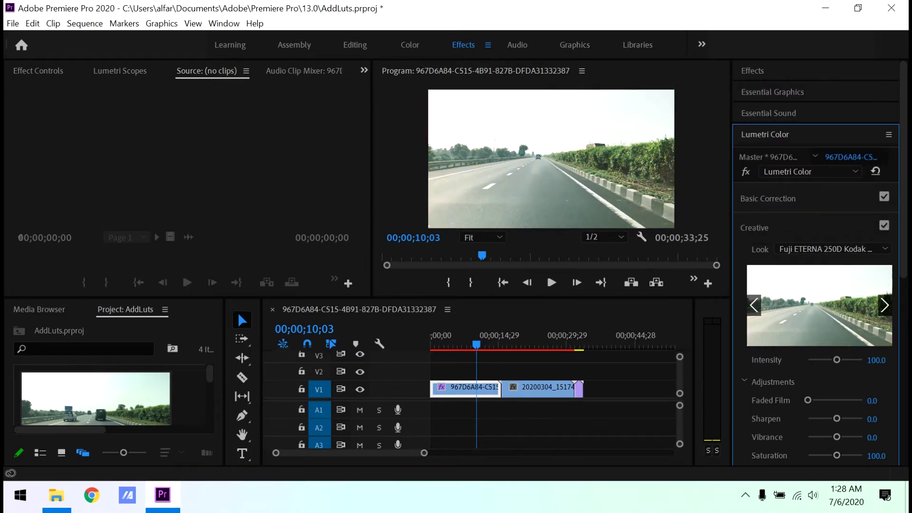
{"action": "left_click", "coordinate": [57, 496]}
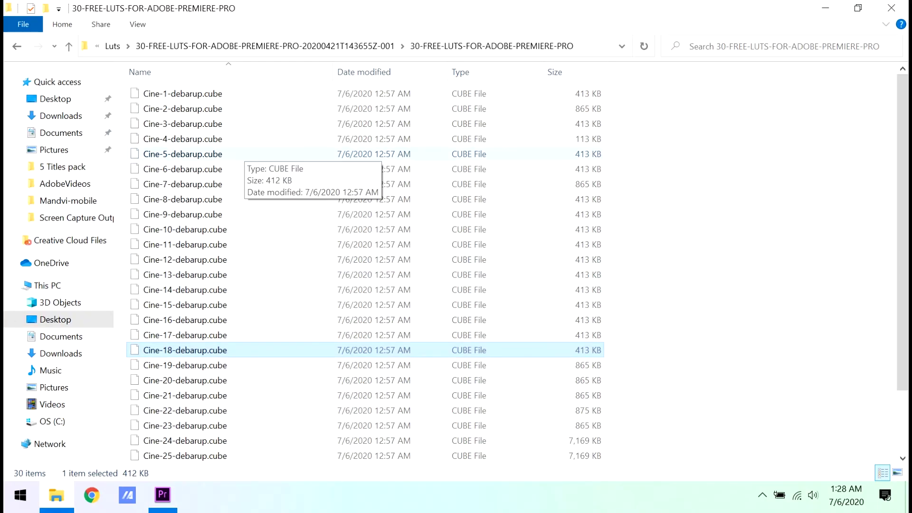
Select all 30 cube files and browse to C:\Program Files\Adobe\Adobe Premiere Pro 2020\Lumetri\LUTs.
{"action": "key", "text": "ctrl+a"}
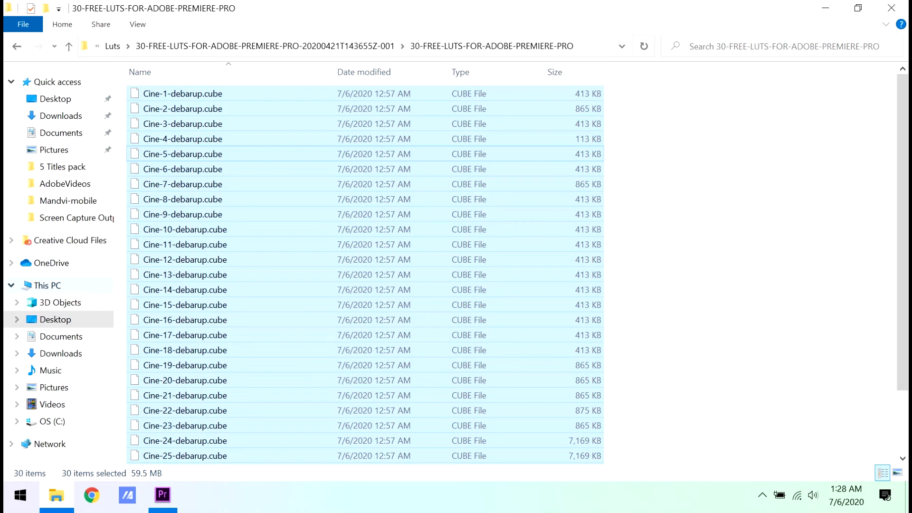
{"action": "left_click", "coordinate": [47, 285]}
{"action": "double_click", "coordinate": [178, 200]}
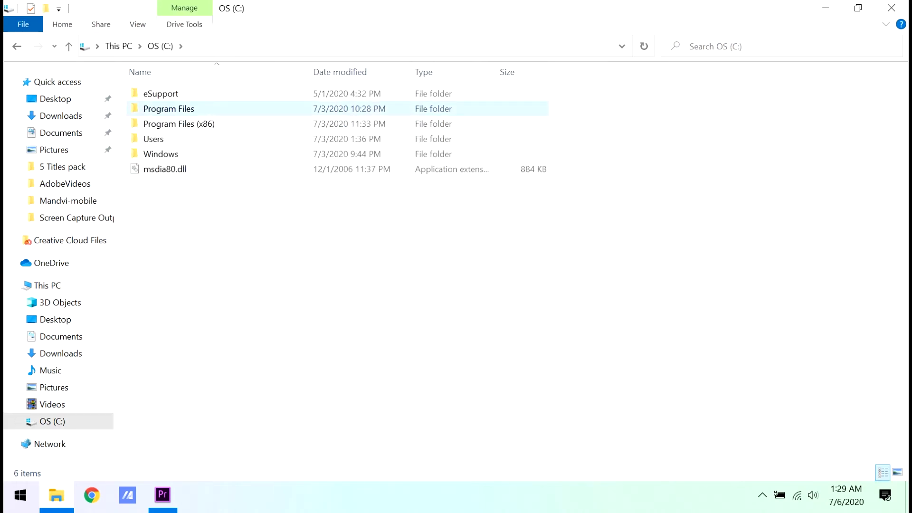
{"action": "double_click", "coordinate": [169, 109]}
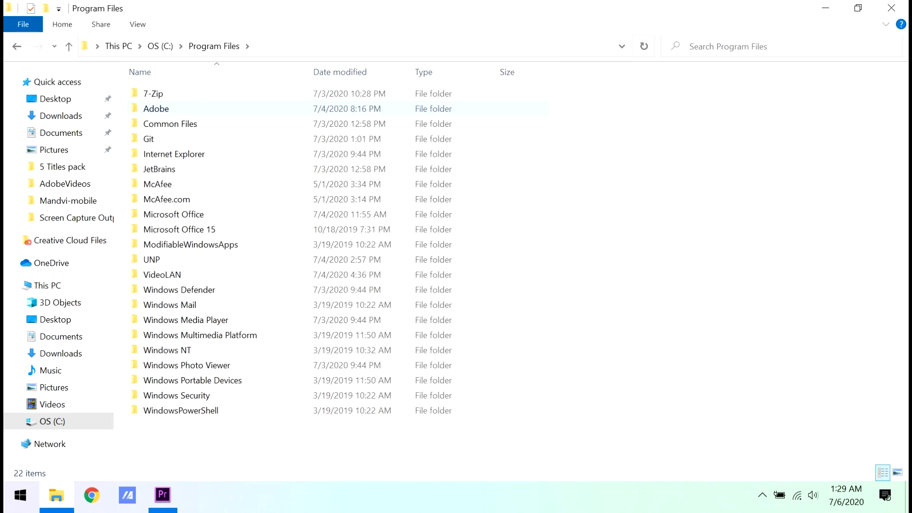
{"action": "double_click", "coordinate": [157, 109]}
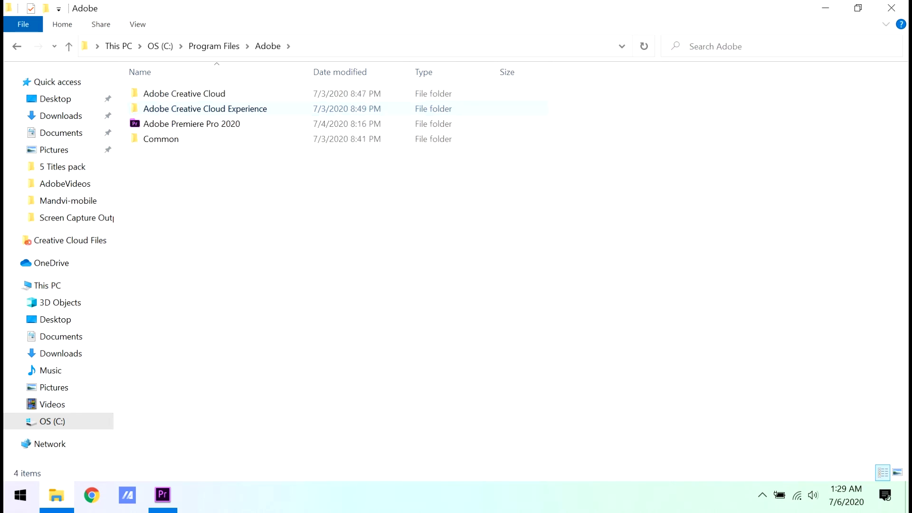
{"action": "double_click", "coordinate": [186, 123]}
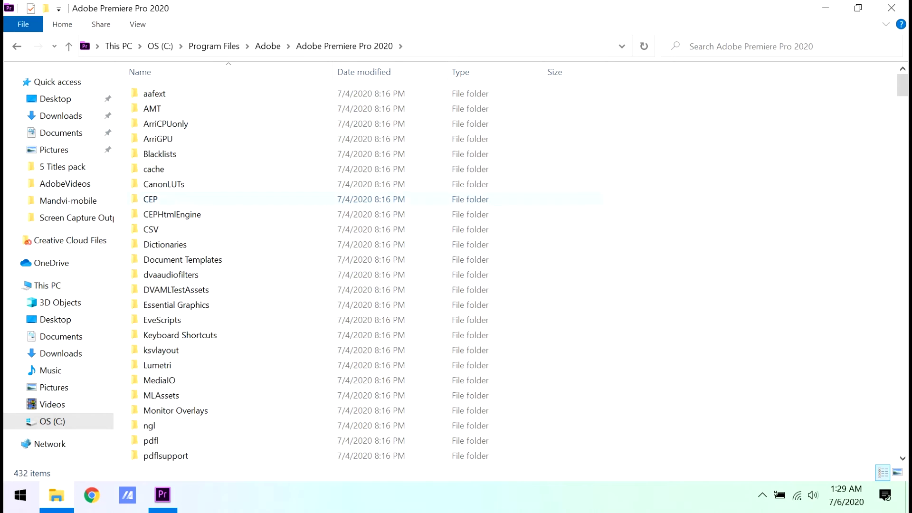
{"action": "double_click", "coordinate": [158, 365]}
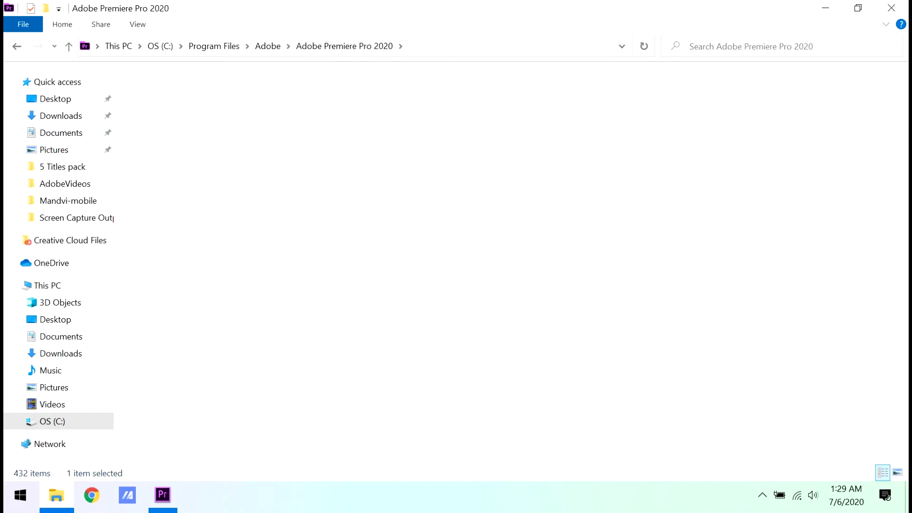
{"action": "left_click", "coordinate": [399, 184]}
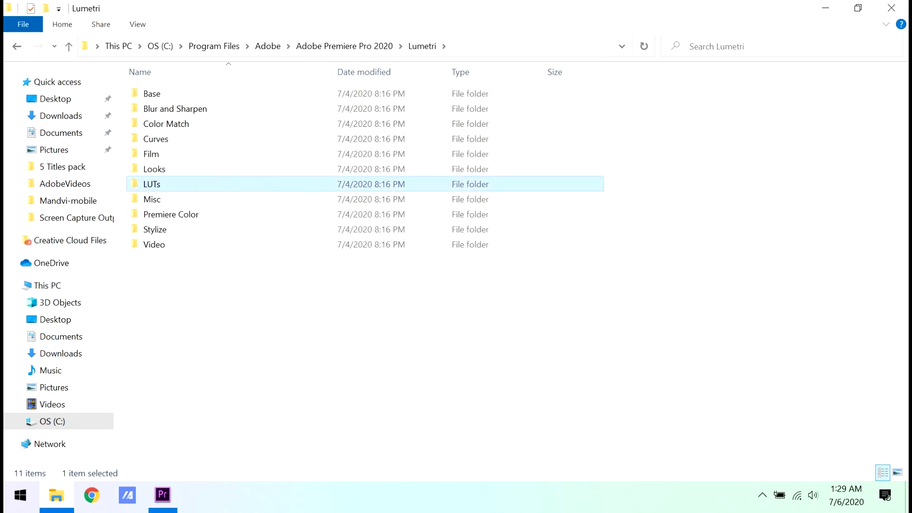
{"action": "key", "text": "Return"}
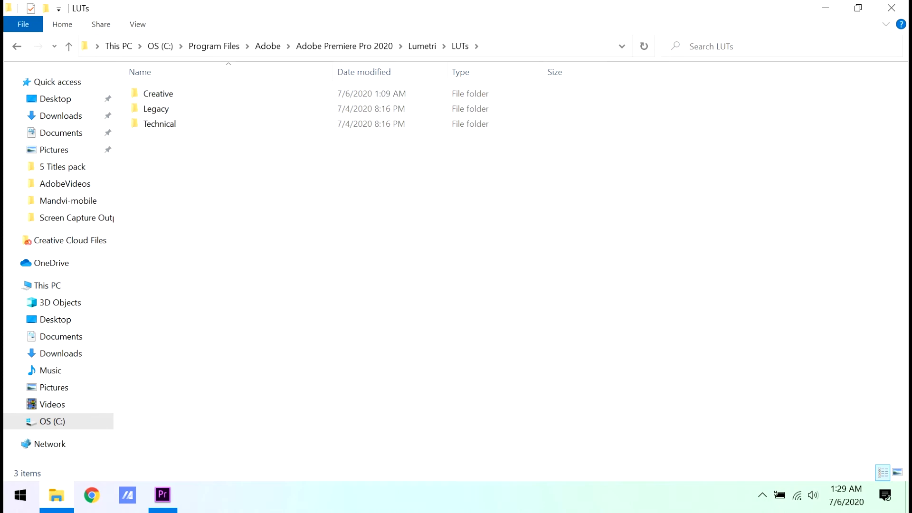
{"action": "left_click", "coordinate": [163, 495]}
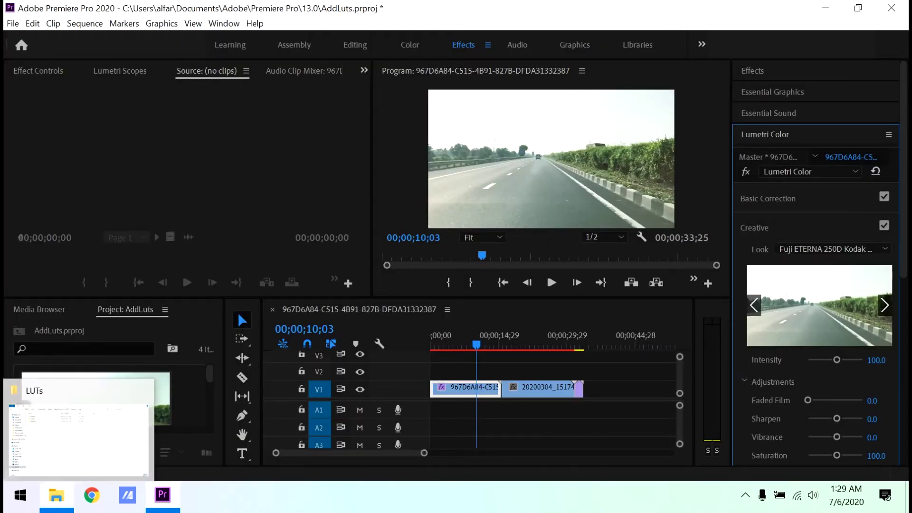
Open the Creative LUTs folder and compare its files with Premiere's Look list.
{"action": "left_click", "coordinate": [56, 494]}
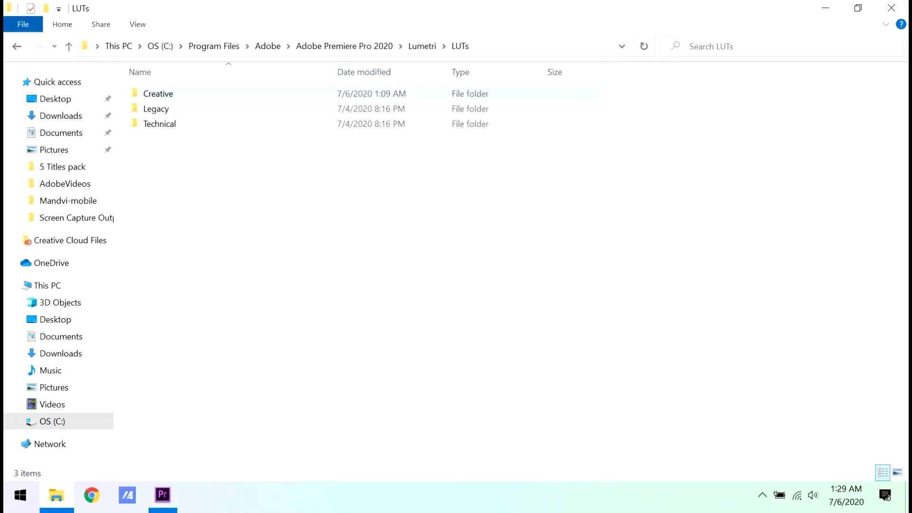
{"action": "double_click", "coordinate": [159, 93]}
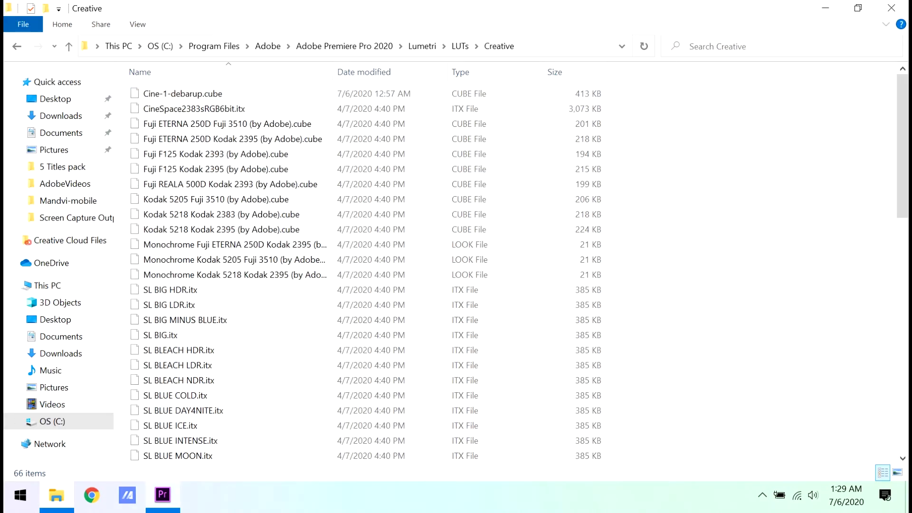
{"action": "left_click", "coordinate": [163, 494]}
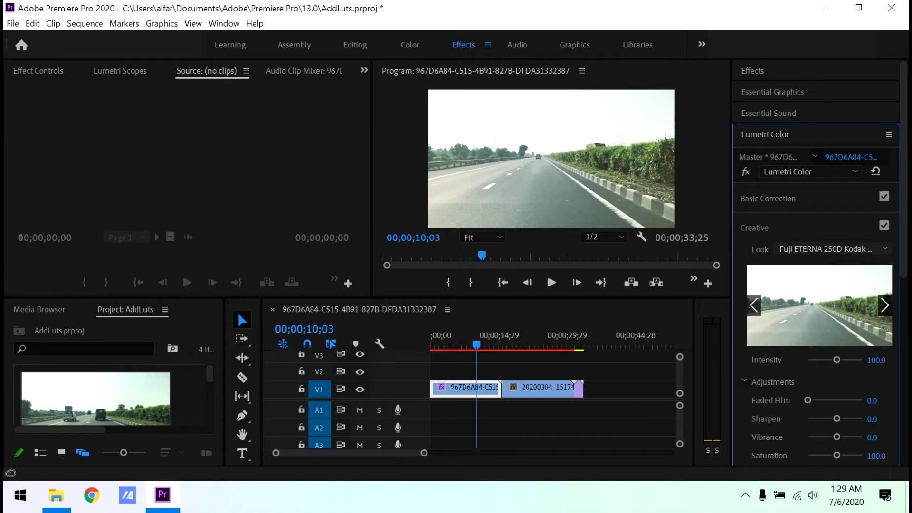
{"action": "left_click", "coordinate": [830, 249]}
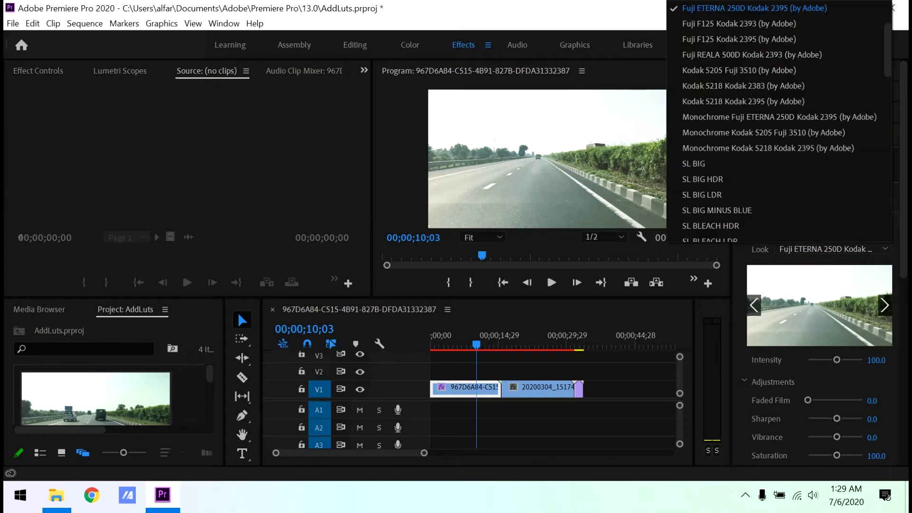
{"action": "left_click", "coordinate": [56, 495]}
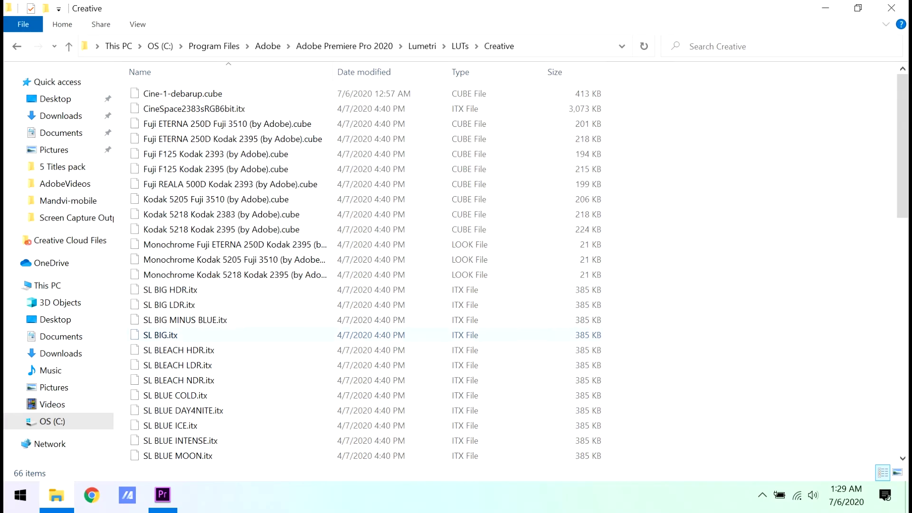
Paste the 30 Cine cube files into Creative, replacing duplicates and granting administrator permission for all.
{"action": "left_click", "coordinate": [214, 335]}
{"action": "key", "text": "ctrl+v"}
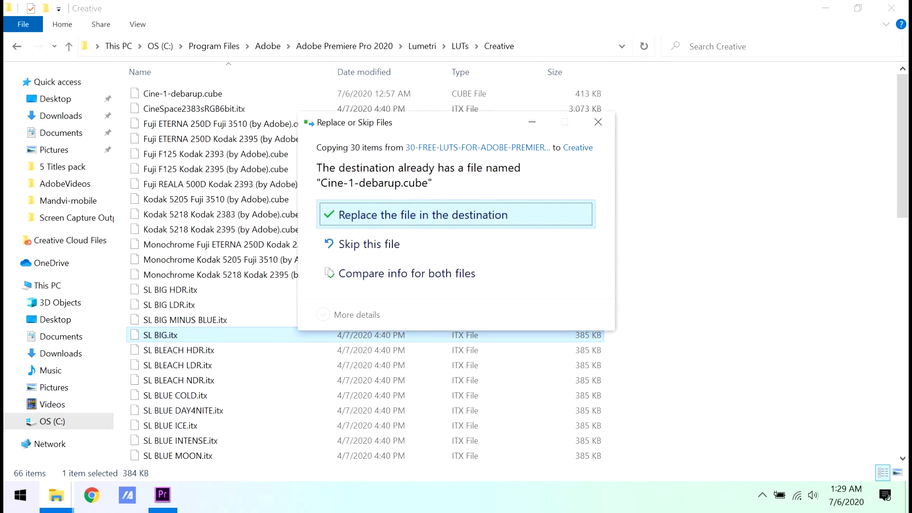
{"action": "key", "text": "Return"}
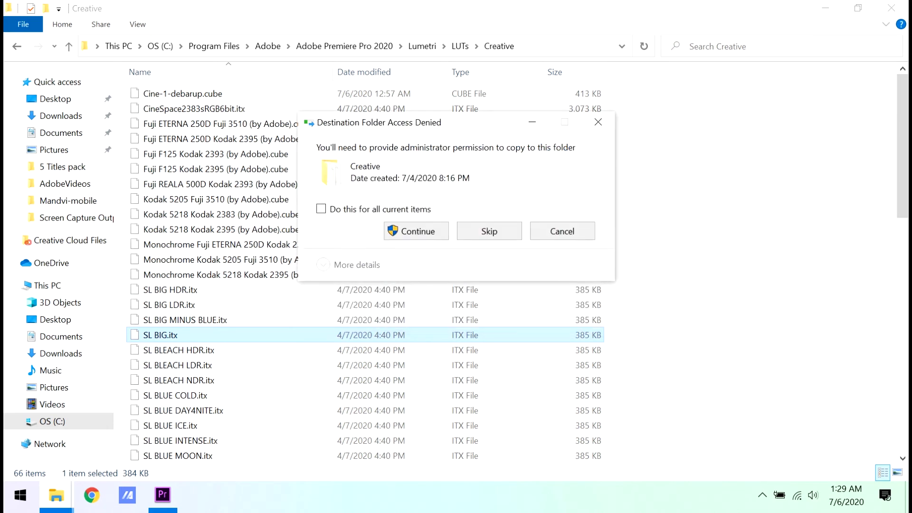
{"action": "key", "text": "alt+a"}
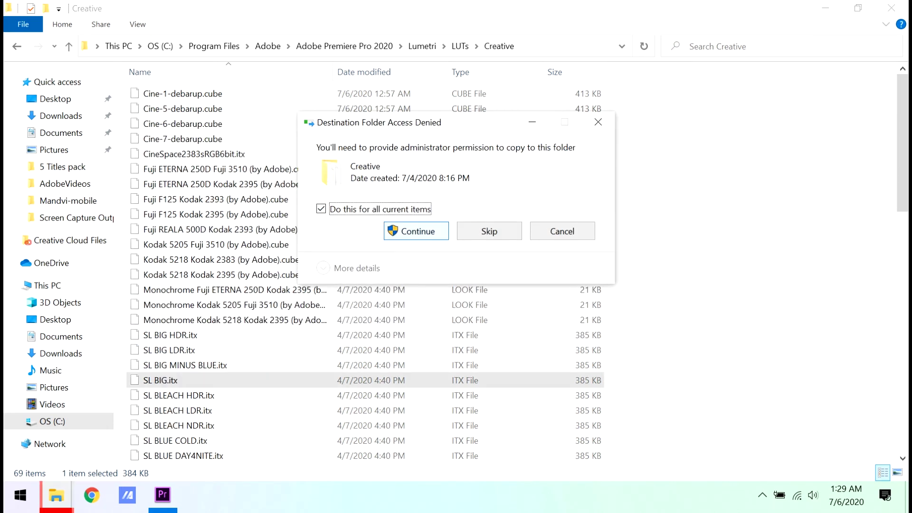
{"action": "key", "text": "Return"}
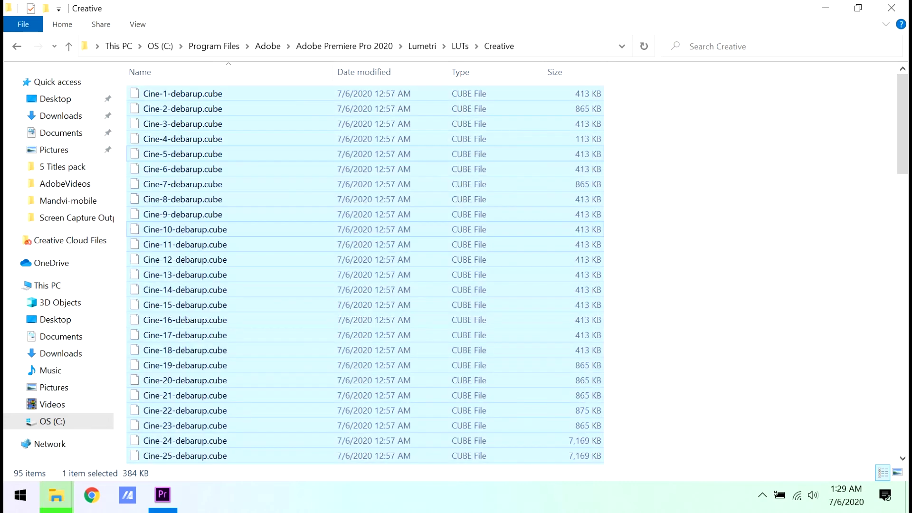
{"action": "key", "text": "alt+Tab"}
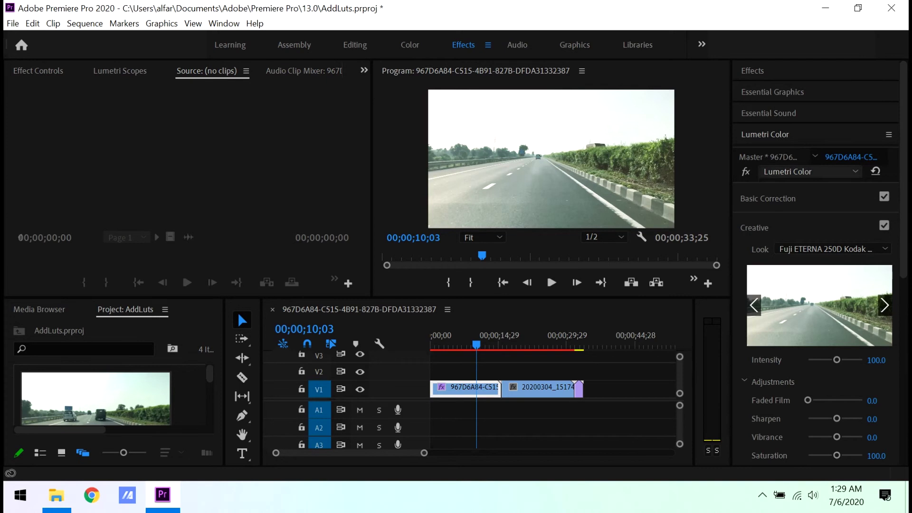
Check the Lumetri Look list, dismiss it unchanged, and save the AddLuts project.
{"action": "left_click", "coordinate": [809, 172]}
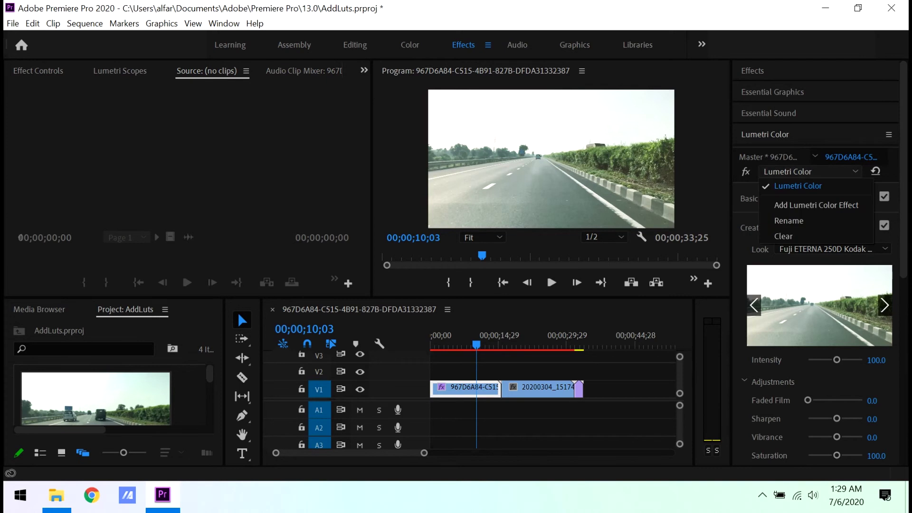
{"action": "left_click", "coordinate": [798, 186]}
{"action": "left_click", "coordinate": [831, 249]}
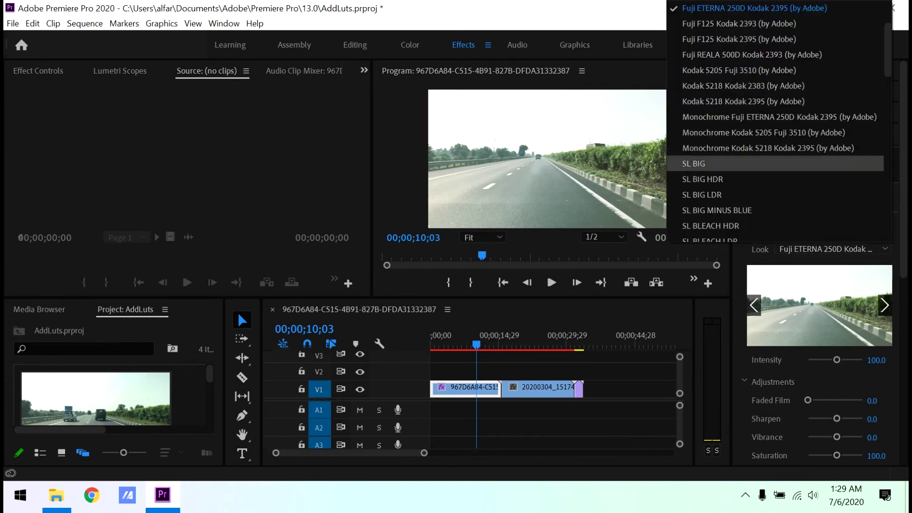
{"action": "scroll", "coordinate": [777, 163], "scroll_direction": "down", "scroll_amount": 5}
{"action": "scroll", "coordinate": [777, 163], "scroll_direction": "down", "scroll_amount": 5}
{"action": "scroll", "coordinate": [777, 229], "scroll_direction": "up", "scroll_amount": 10}
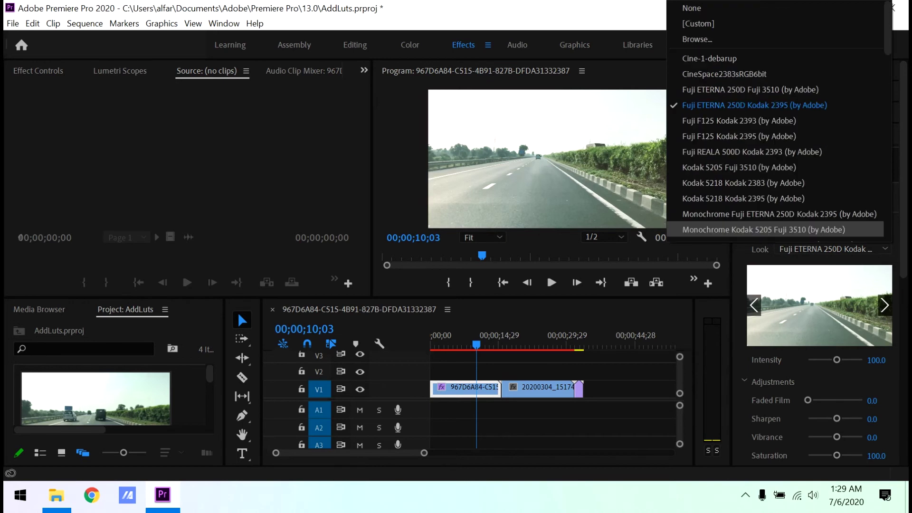
{"action": "scroll", "coordinate": [777, 229], "scroll_direction": "down", "scroll_amount": 5}
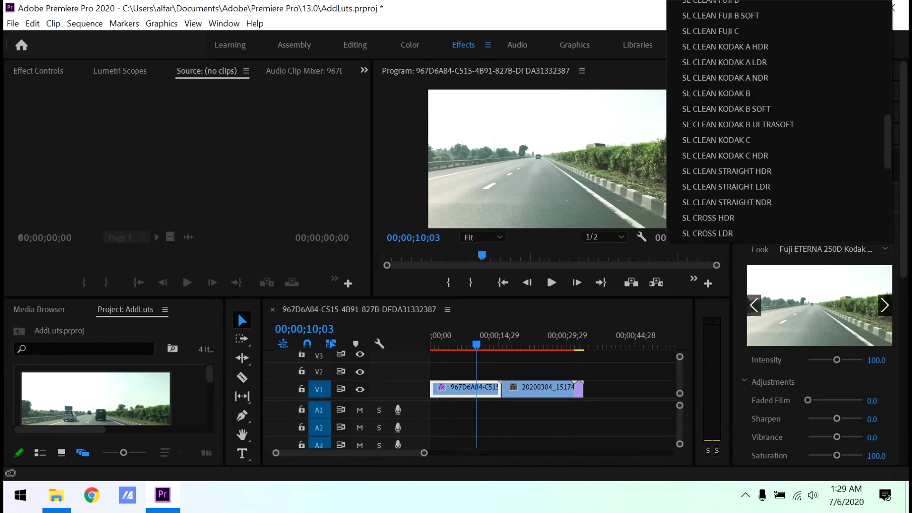
{"action": "key", "text": "Escape"}
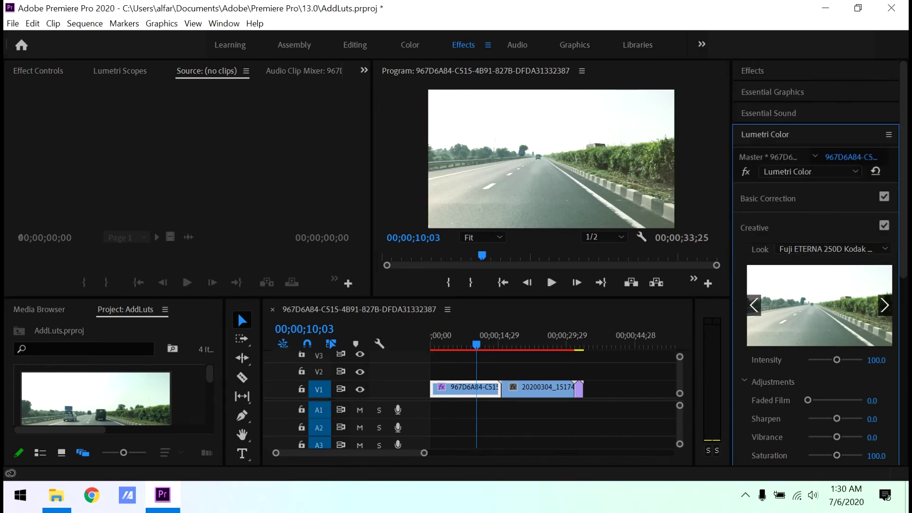
{"action": "key", "text": "ctrl+s"}
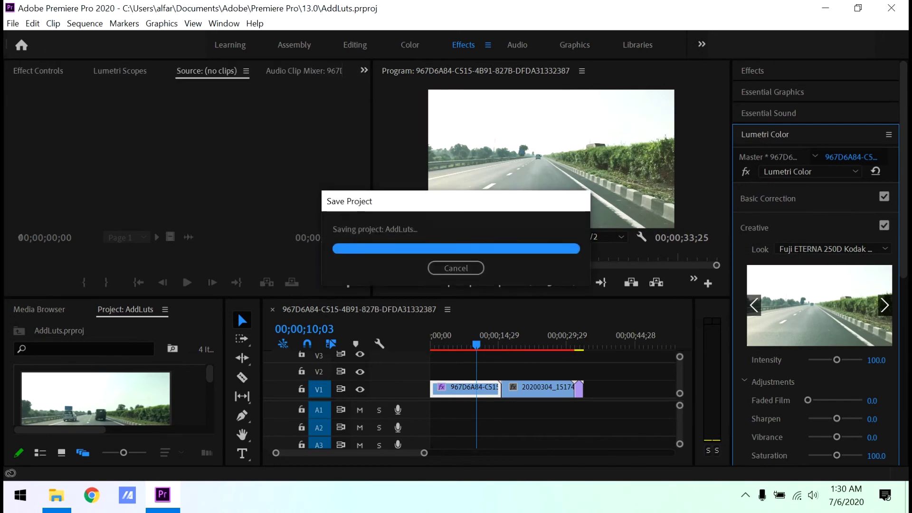
Quit and relaunch Premiere Pro 2020 from the Start menu, then reopen the AddLuts project.
{"action": "left_click", "coordinate": [892, 8]}
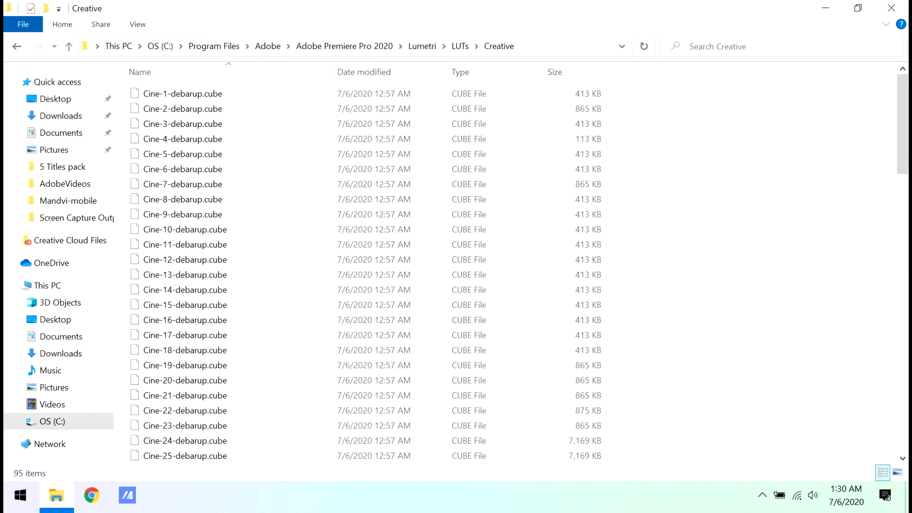
{"action": "key", "text": "super"}
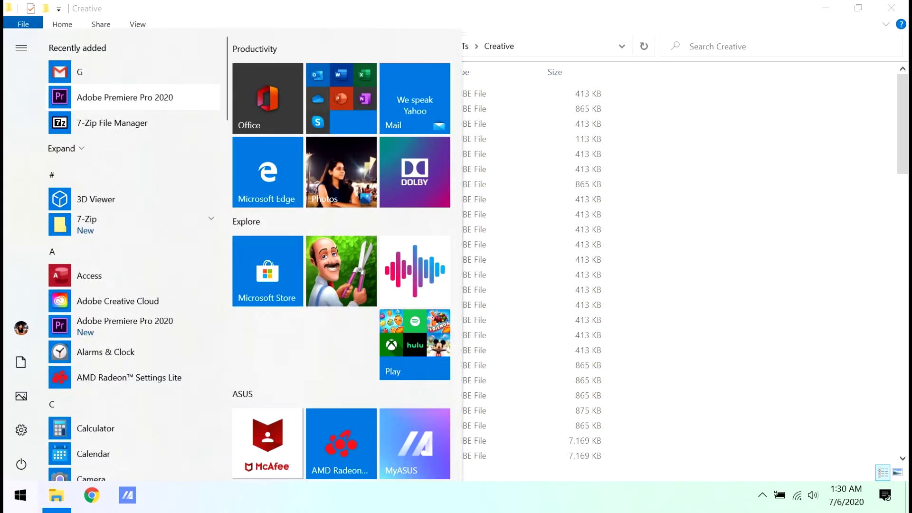
{"action": "key", "text": "super"}
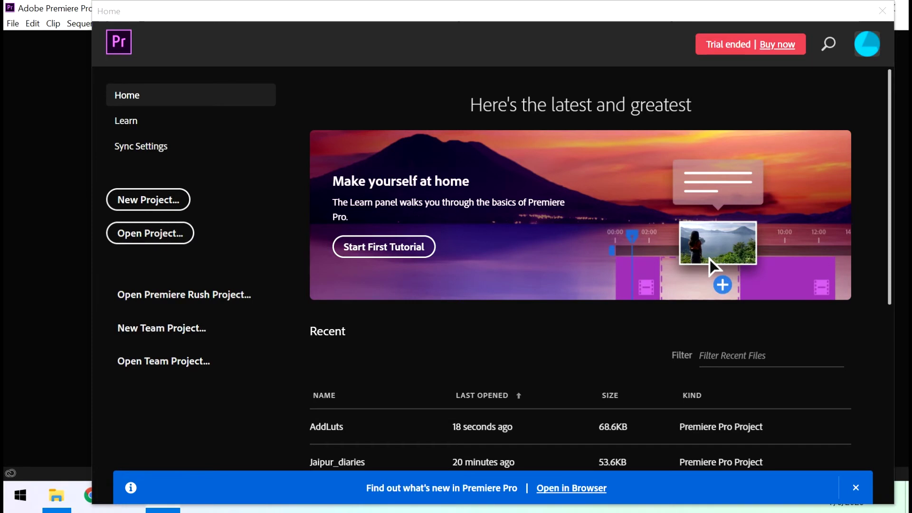
{"action": "left_click", "coordinate": [327, 427]}
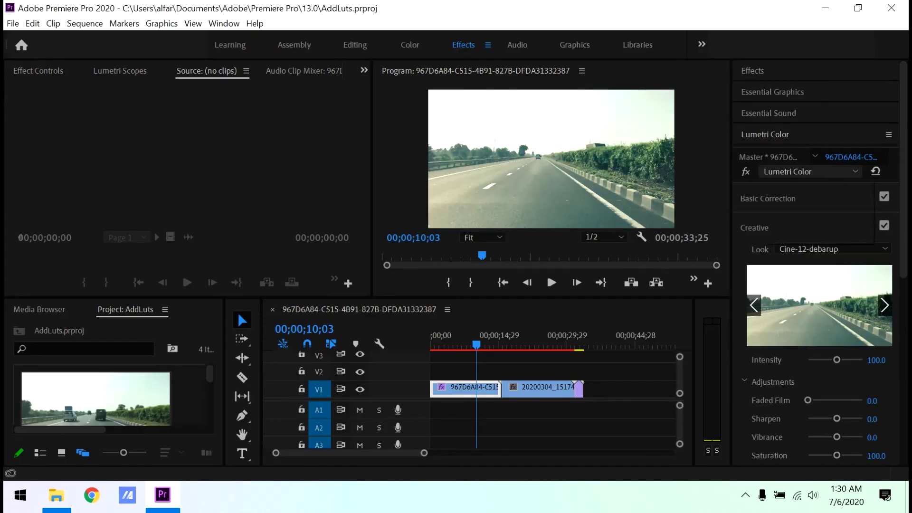
Try the Cine-1-debarup and then the Cine-17-debarup looks on the first highway clip.
{"action": "left_click", "coordinate": [834, 172]}
{"action": "left_click", "coordinate": [799, 185]}
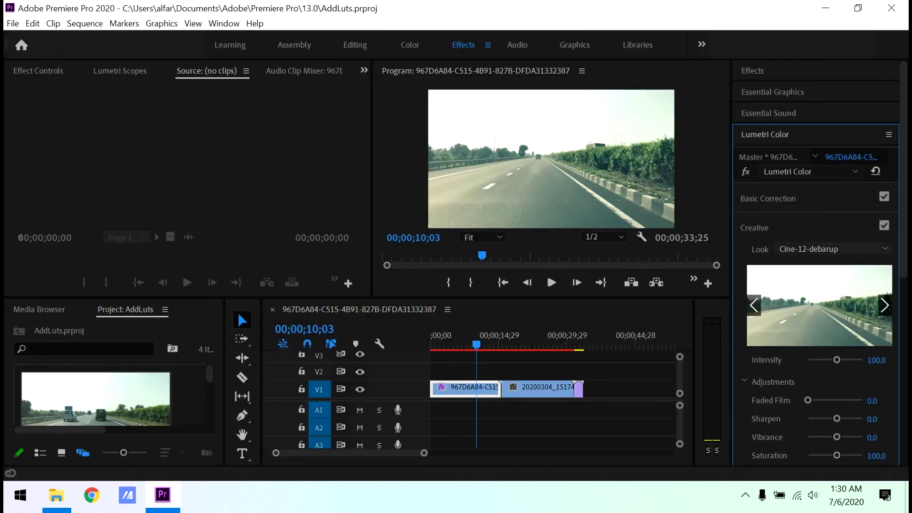
{"action": "left_click", "coordinate": [830, 249]}
{"action": "left_click_drag", "start_coordinate": [888, 36], "coordinate": [887, 225]}
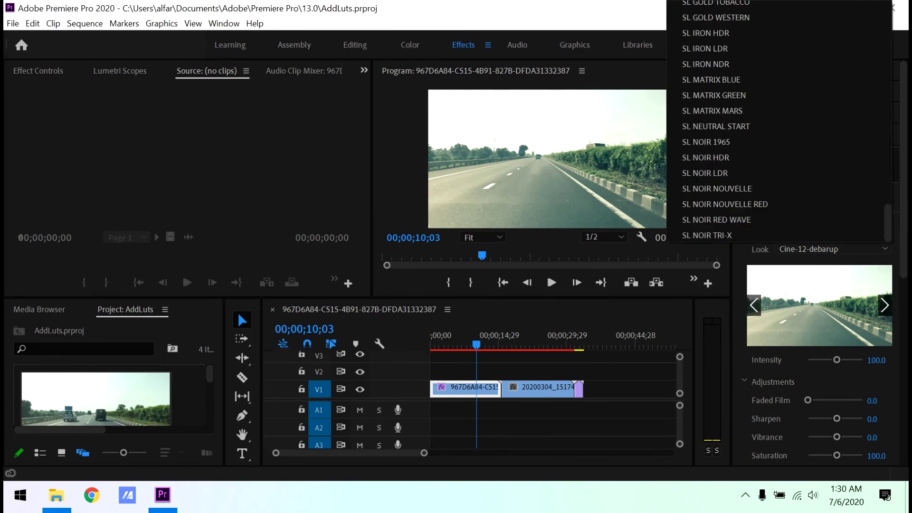
{"action": "scroll", "coordinate": [777, 122], "scroll_direction": "up", "scroll_amount": 15}
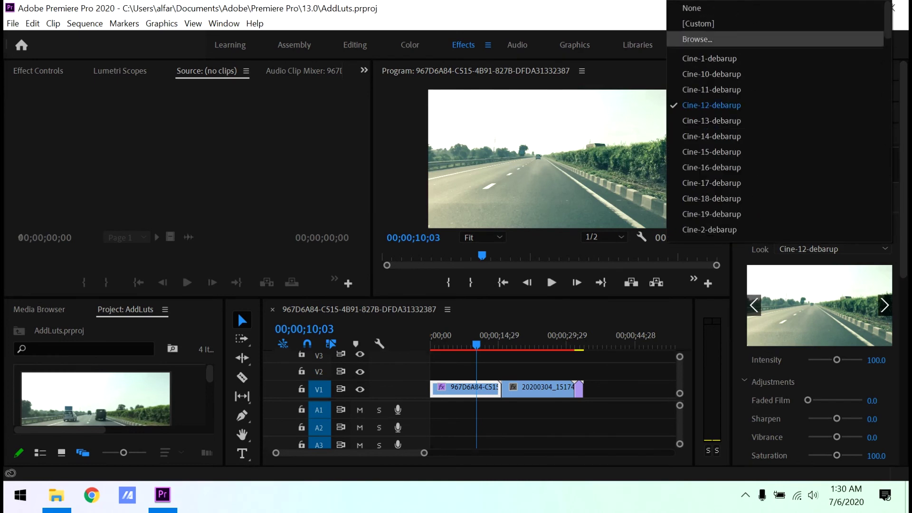
{"action": "left_click", "coordinate": [709, 58]}
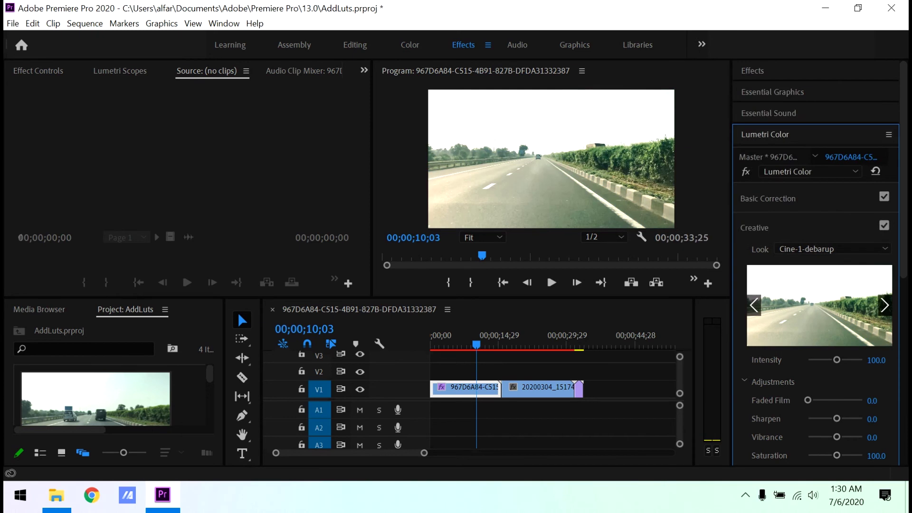
{"action": "left_click", "coordinate": [833, 248]}
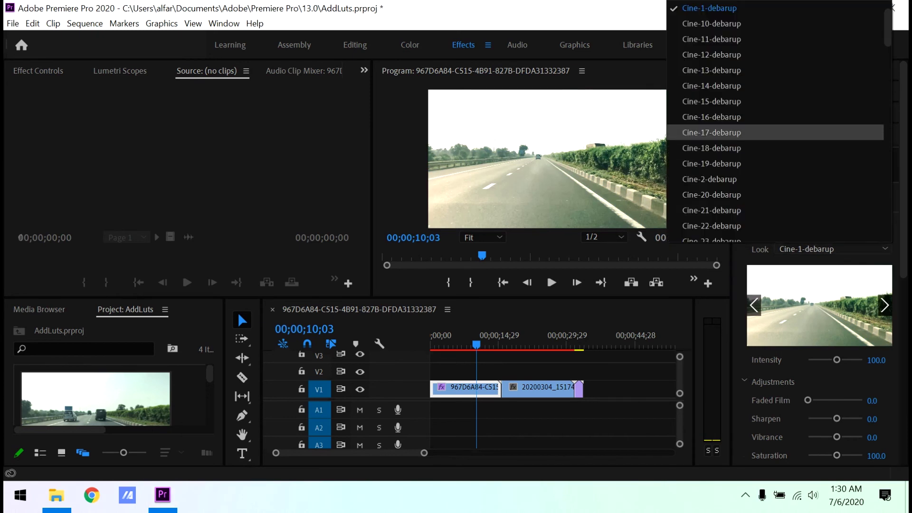
{"action": "left_click", "coordinate": [777, 131]}
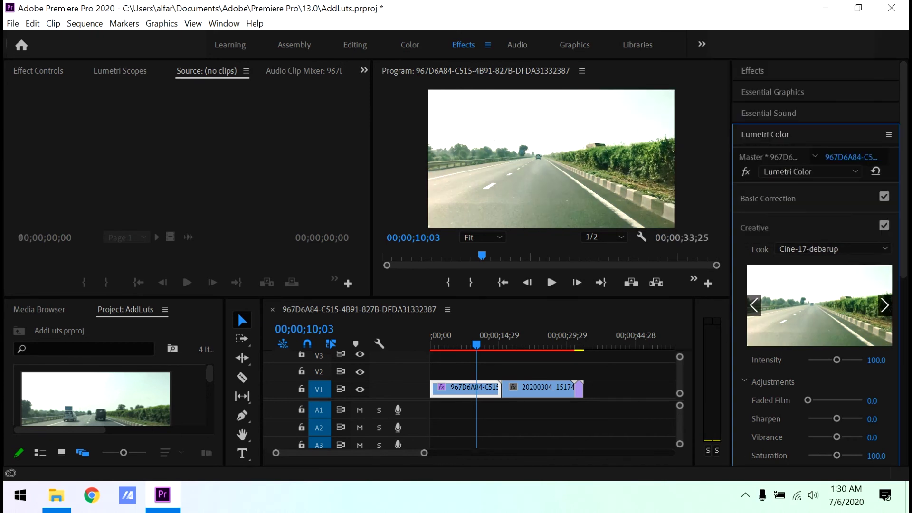
Settle on Cine-3-debarup and play the sequence from near the start to review it.
{"action": "left_click", "coordinate": [832, 248]}
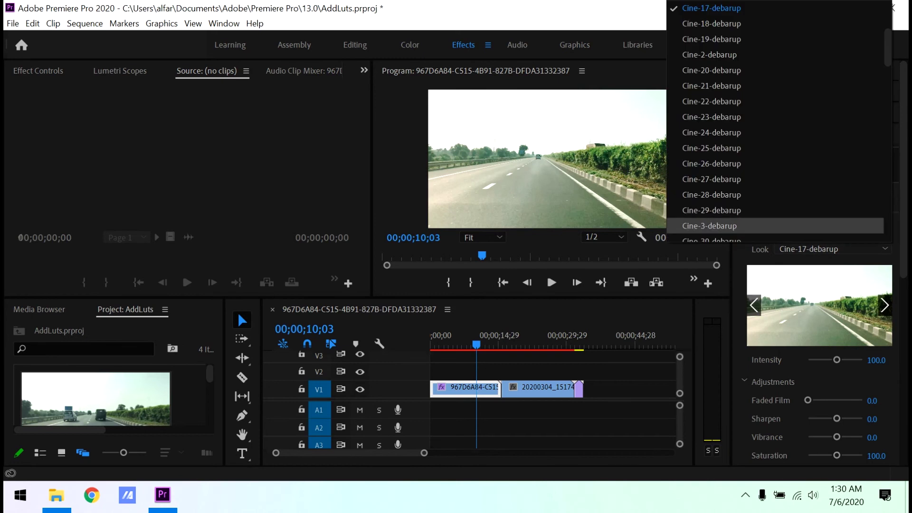
{"action": "left_click", "coordinate": [709, 227]}
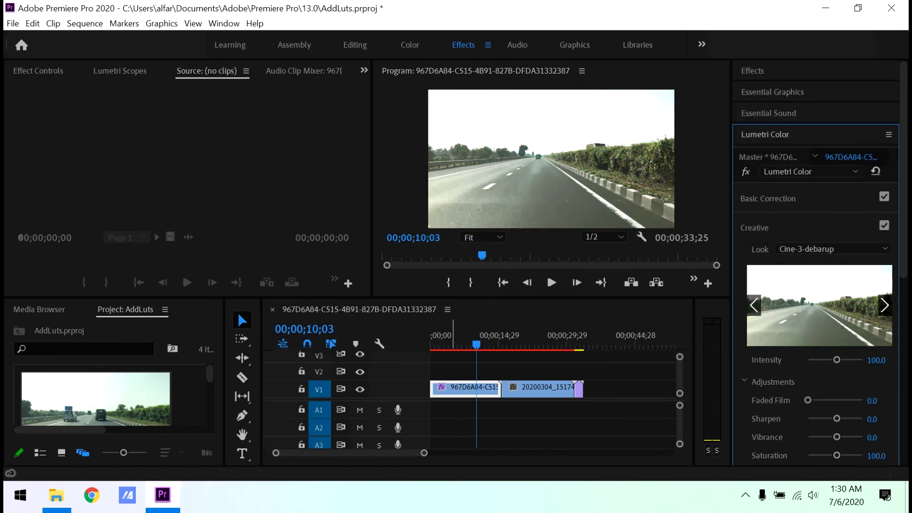
{"action": "left_click", "coordinate": [440, 335]}
{"action": "key", "text": "space"}
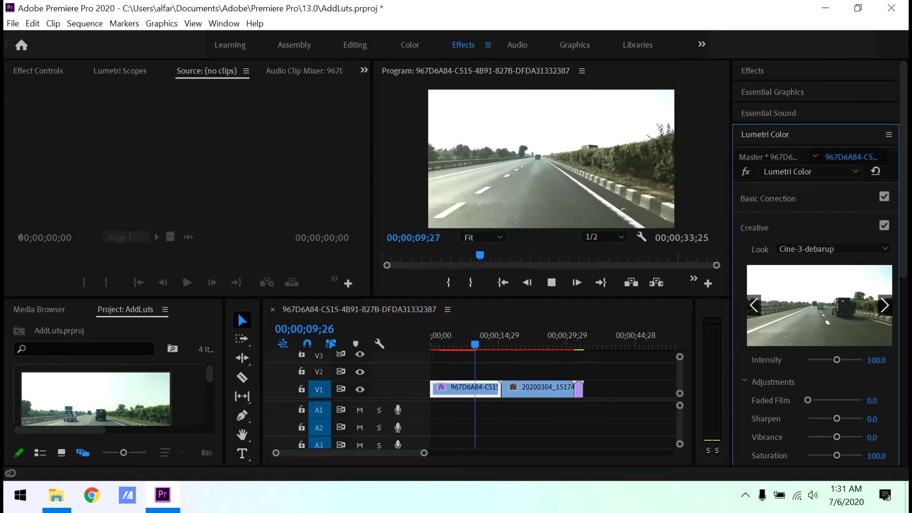
{"action": "key", "text": "space"}
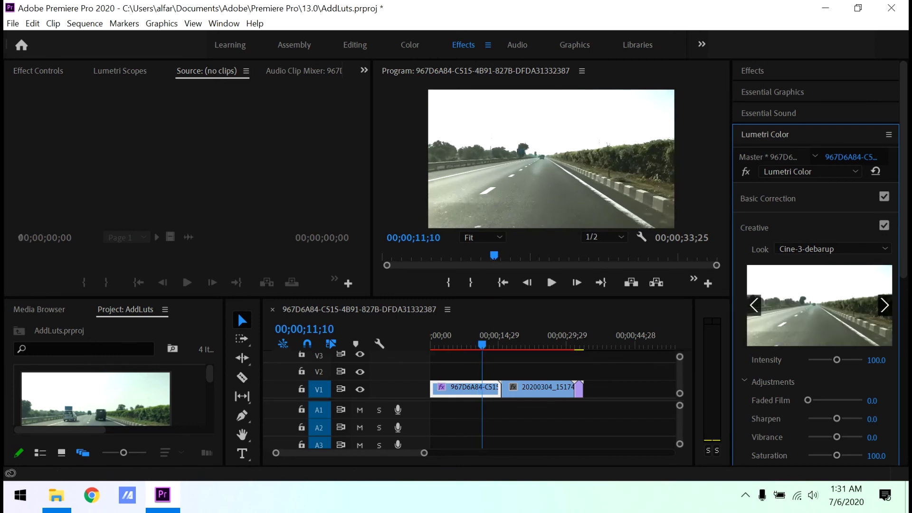
{"action": "left_click", "coordinate": [885, 306]}
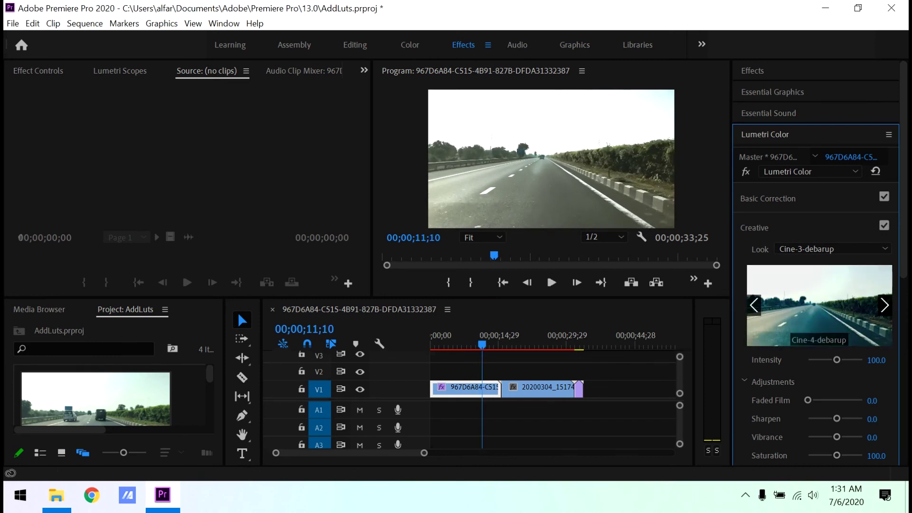
{"action": "left_click", "coordinate": [885, 305]}
{"action": "left_click", "coordinate": [885, 305]}
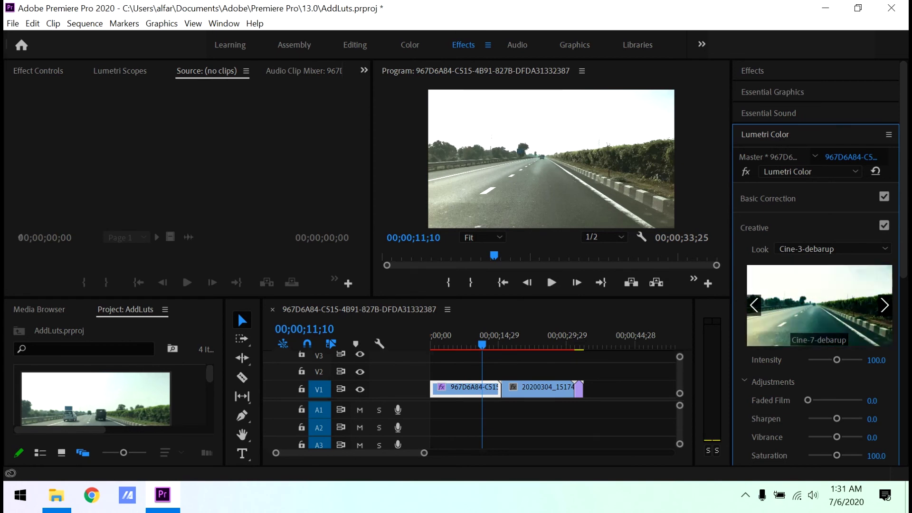
{"action": "left_click", "coordinate": [884, 306]}
{"action": "left_click", "coordinate": [885, 306]}
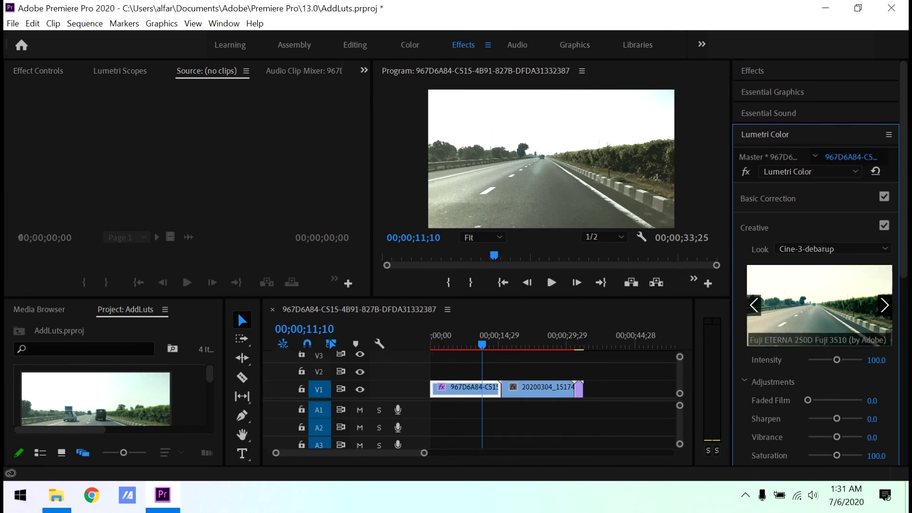
{"action": "left_click", "coordinate": [885, 306]}
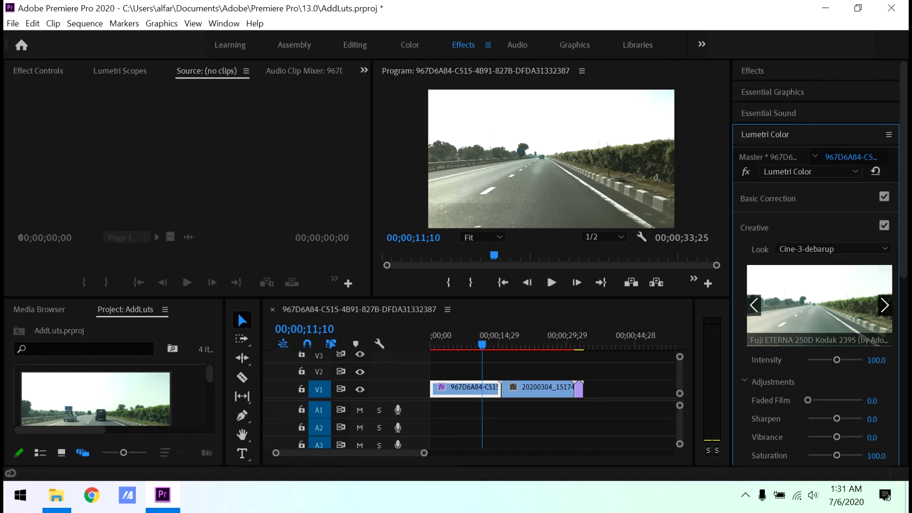
{"action": "left_click", "coordinate": [542, 386]}
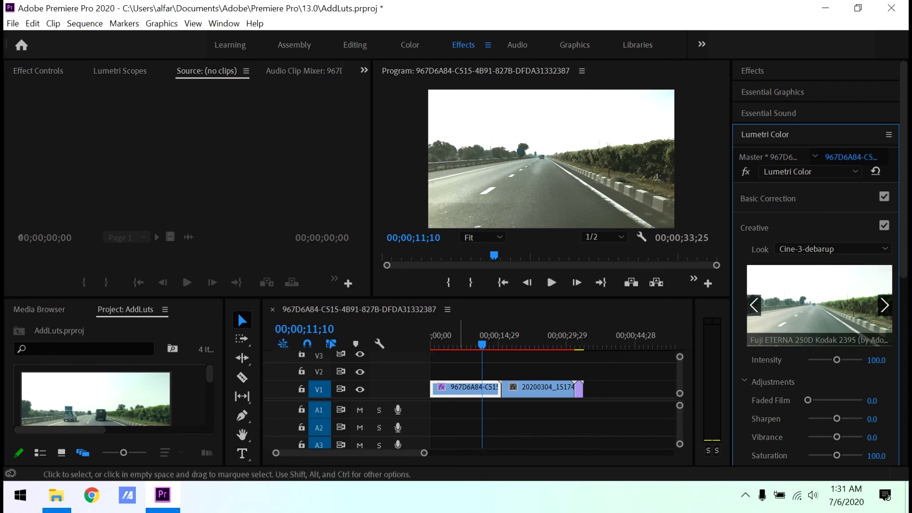
{"action": "key", "text": "space"}
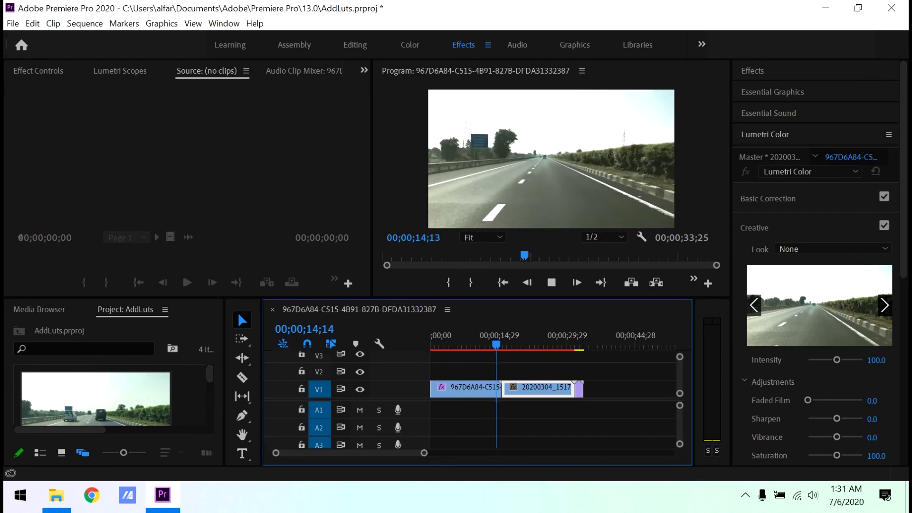
Stop on the lake clip, apply the Cine-18-debarup look, and play it back for review.
{"action": "key", "text": "space"}
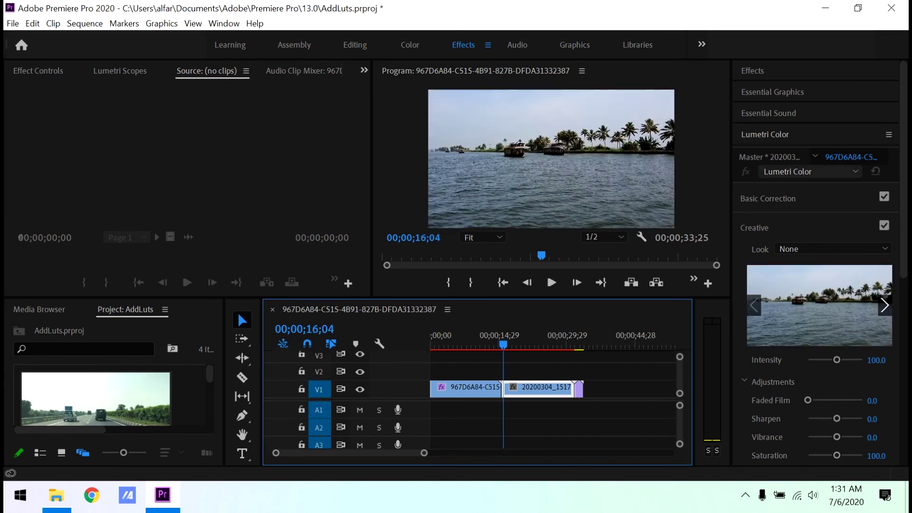
{"action": "left_click", "coordinate": [809, 172]}
{"action": "left_click", "coordinate": [551, 157]}
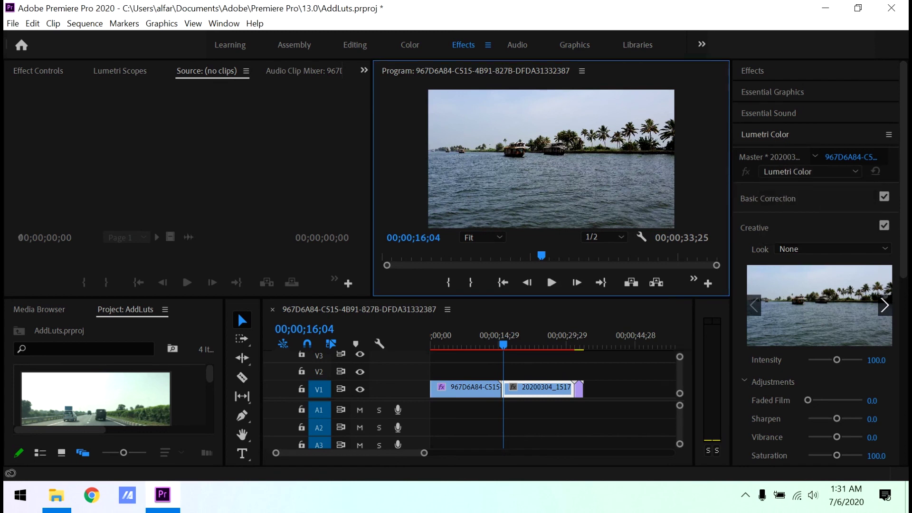
{"action": "left_click", "coordinate": [833, 249]}
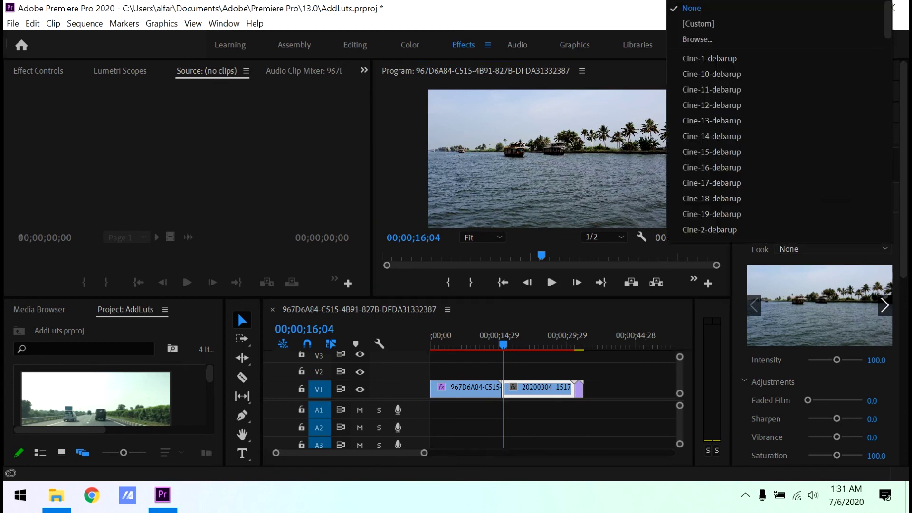
{"action": "left_click", "coordinate": [711, 198]}
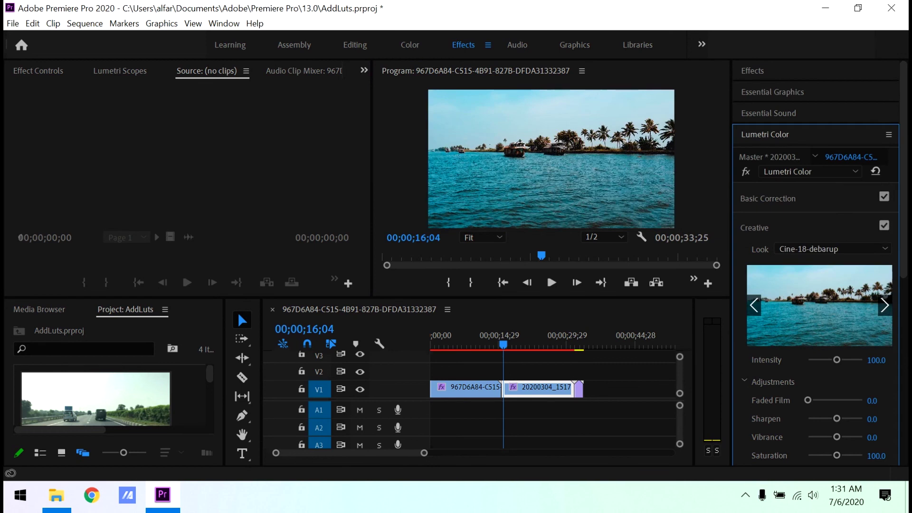
{"action": "key", "text": "space"}
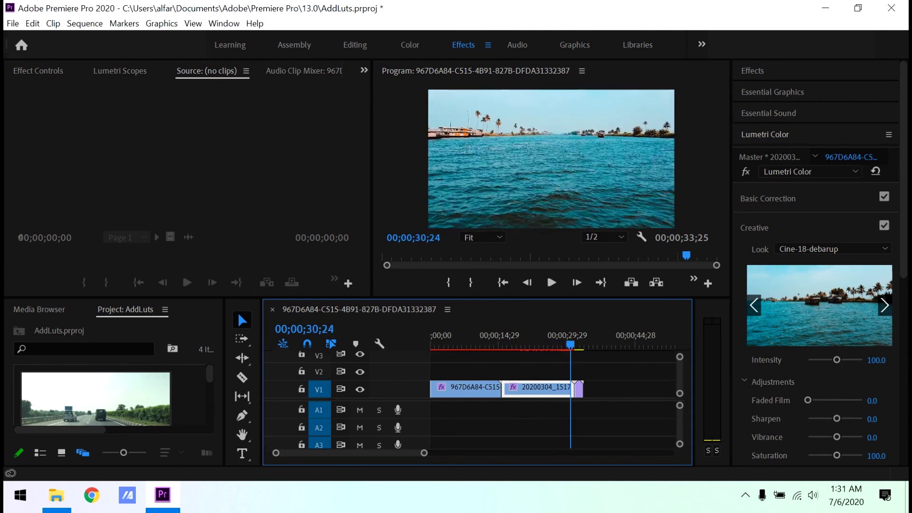
{"action": "key", "text": "space"}
{"action": "key", "text": "space"}
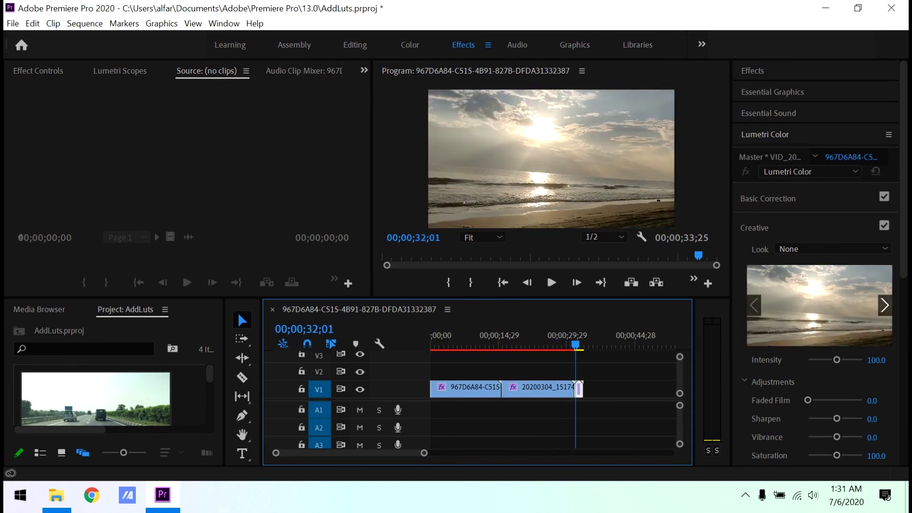
{"action": "key", "text": "space"}
Apply Cine-16-debarup to the beach clip and return the playhead to the sequence start.
{"action": "left_click", "coordinate": [835, 248]}
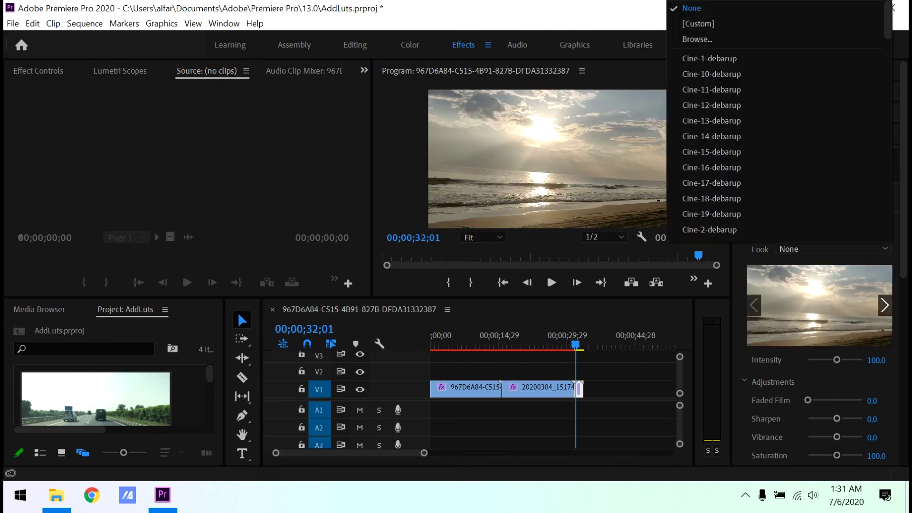
{"action": "left_click", "coordinate": [770, 166]}
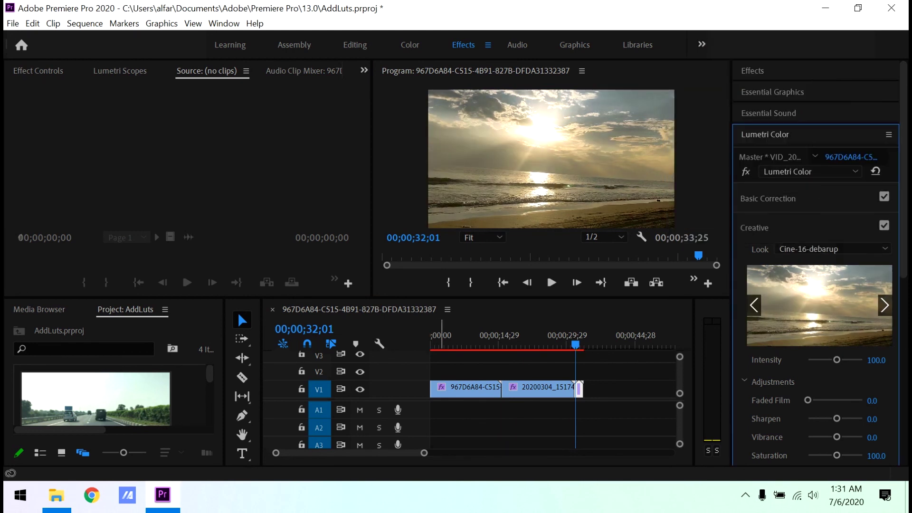
{"action": "left_click", "coordinate": [440, 335]}
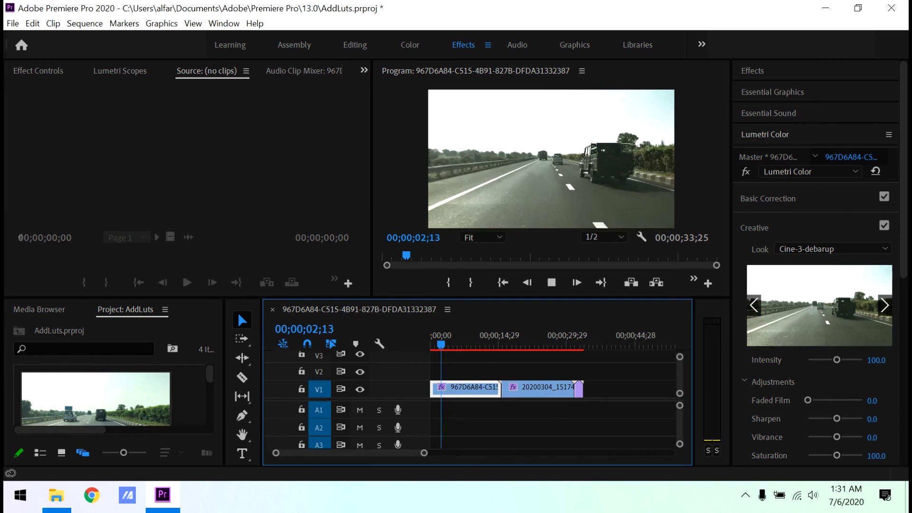